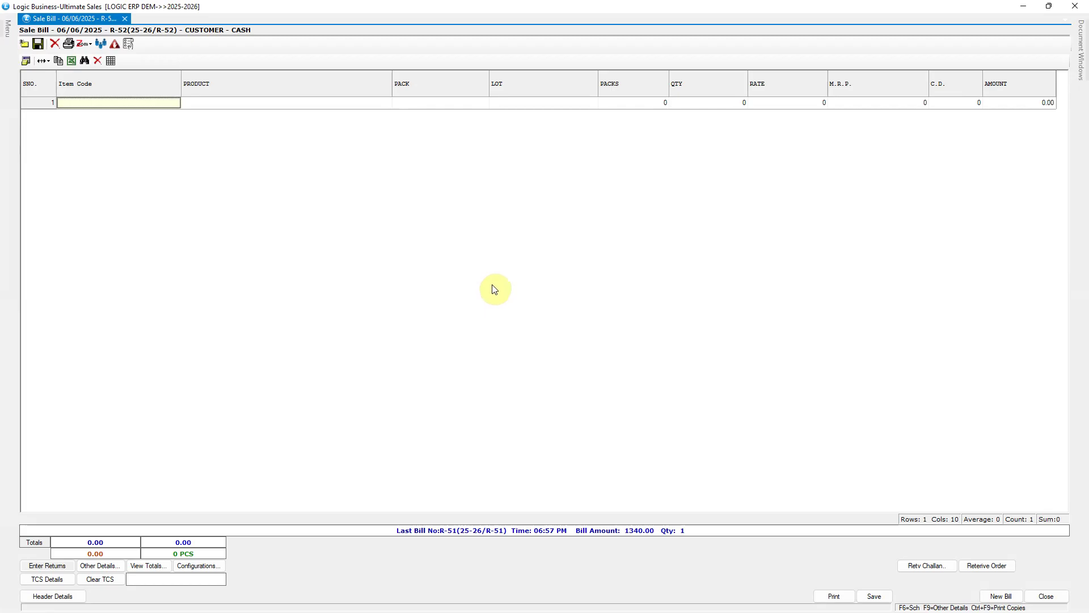
{"action": "left_click", "coordinate": [25, 63]}
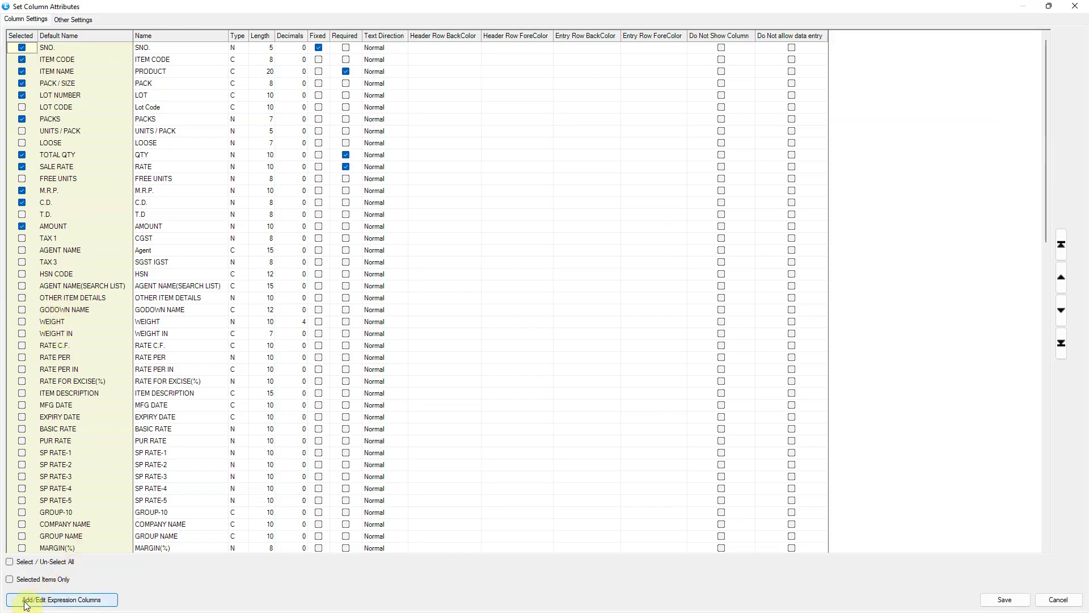
{"action": "left_click", "coordinate": [74, 600]}
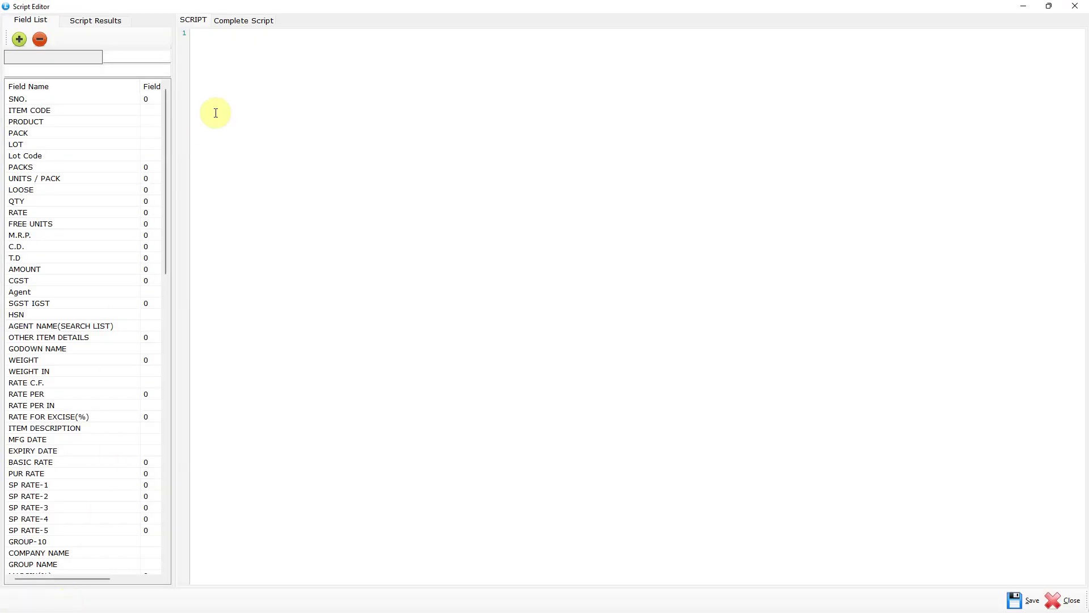
{"action": "left_click", "coordinate": [212, 44]}
{"action": "type", "text": "'#@LSCRIPT"}
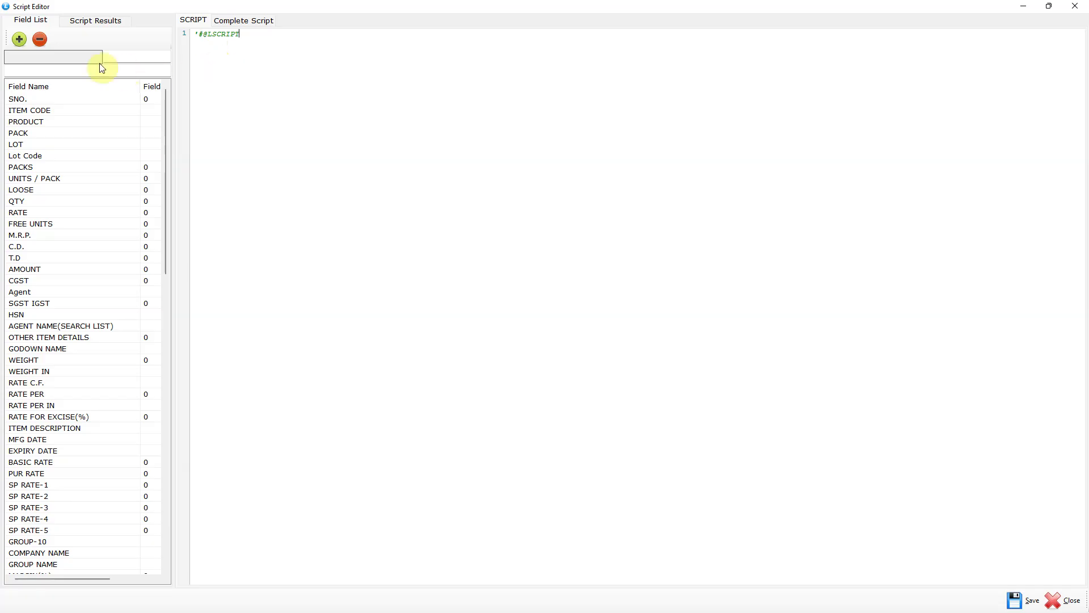
Add a new expression named SKULEN with the Numeric type.
{"action": "left_click", "coordinate": [19, 40]}
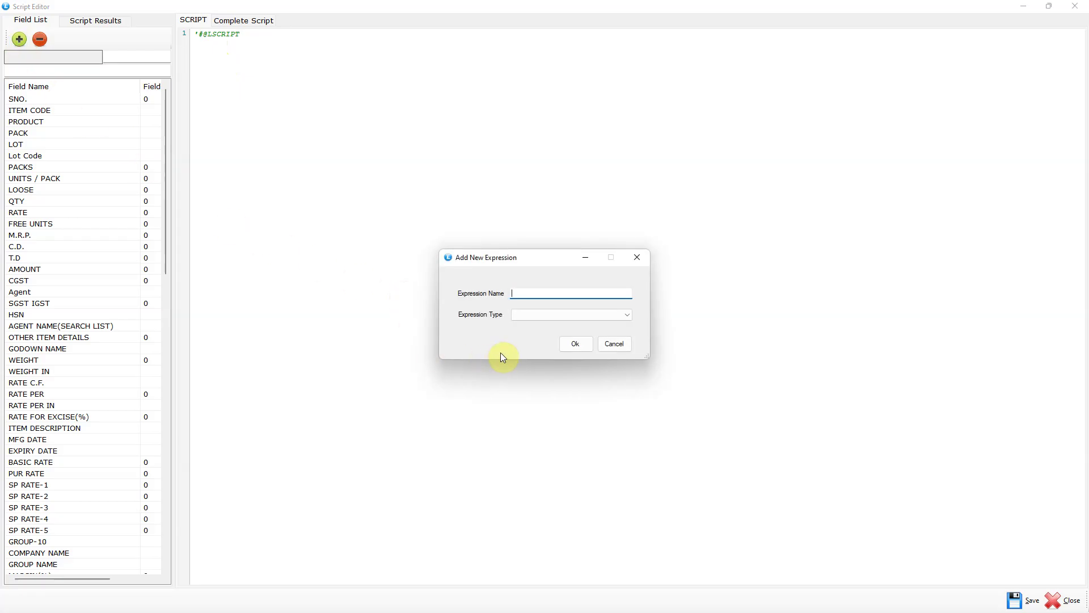
{"action": "type", "text": "SKULEN"}
{"action": "left_click", "coordinate": [546, 317]}
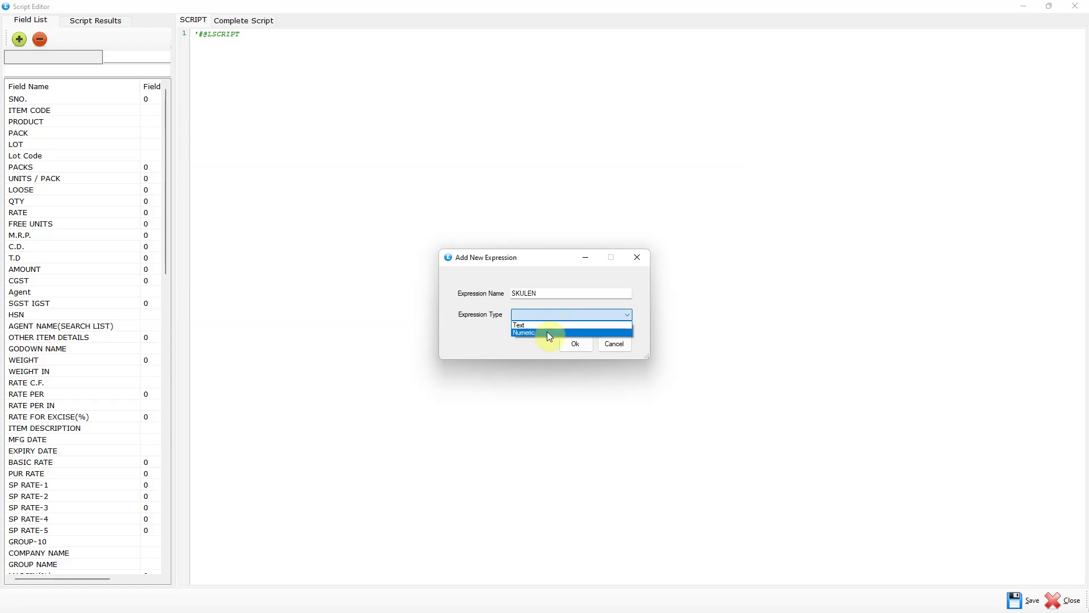
{"action": "left_click", "coordinate": [549, 335]}
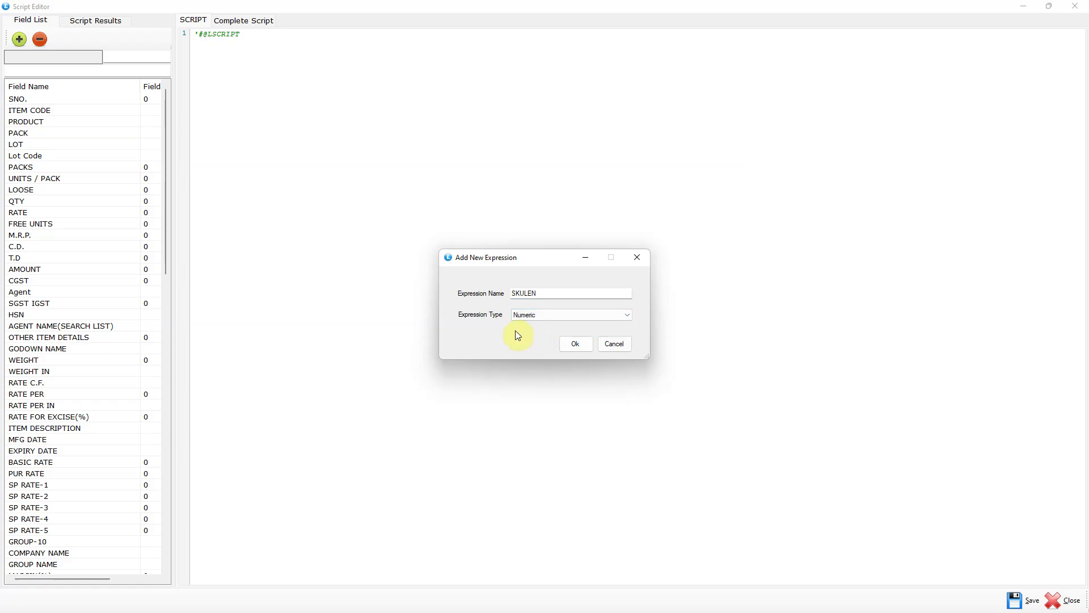
{"action": "left_click", "coordinate": [574, 342]}
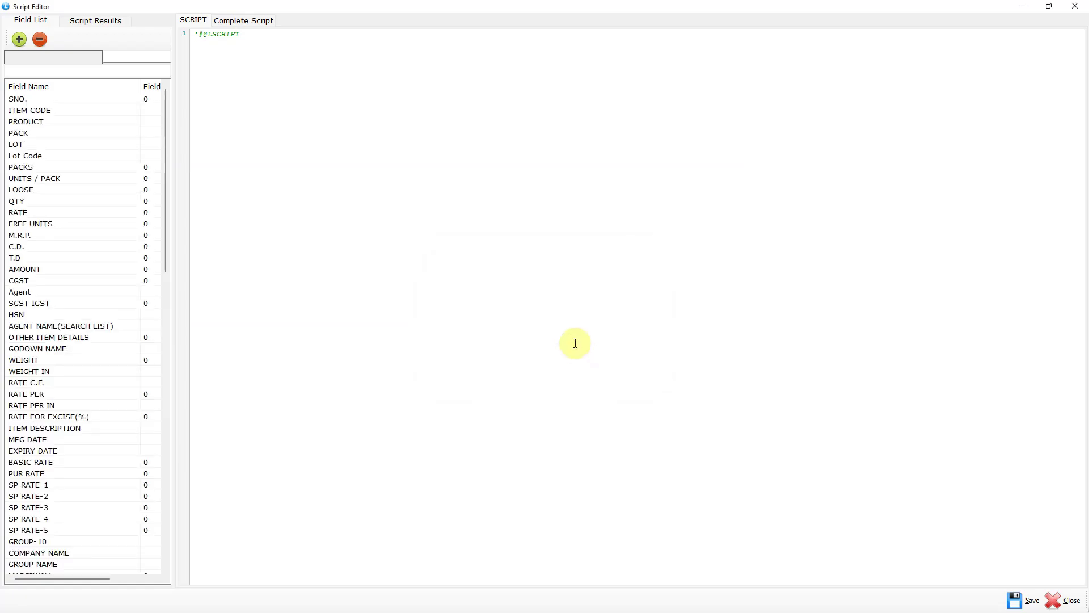
Write SKULEN = LEN(ITEM_CODE) on the second script line and save the script.
{"action": "key", "text": "Return"}
{"action": "left_click_drag", "start_coordinate": [168, 144], "coordinate": [168, 512]}
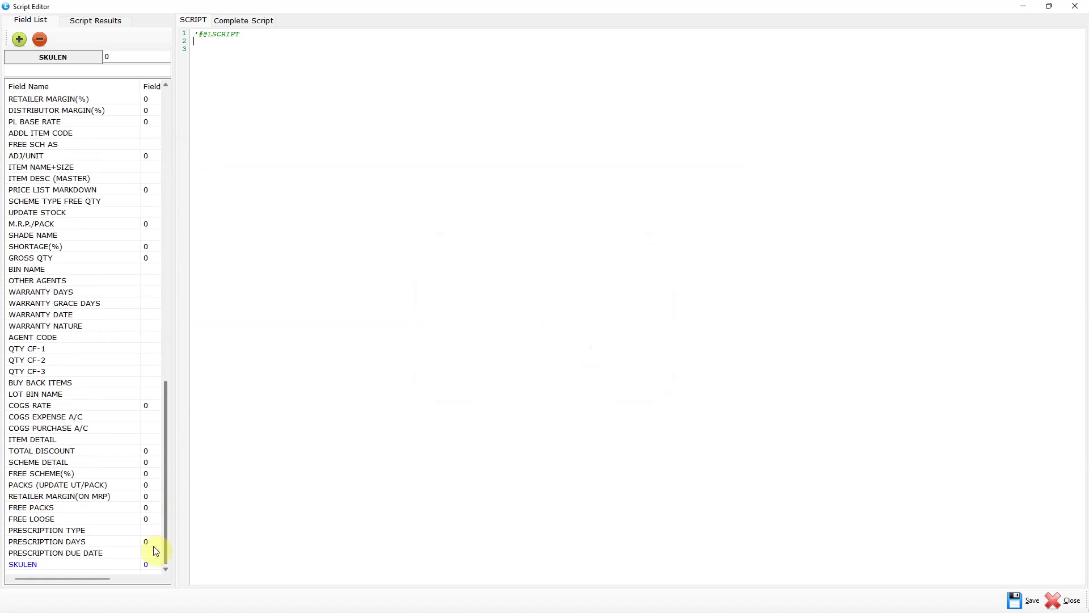
{"action": "left_click", "coordinate": [41, 567]}
{"action": "double_click", "coordinate": [41, 567]}
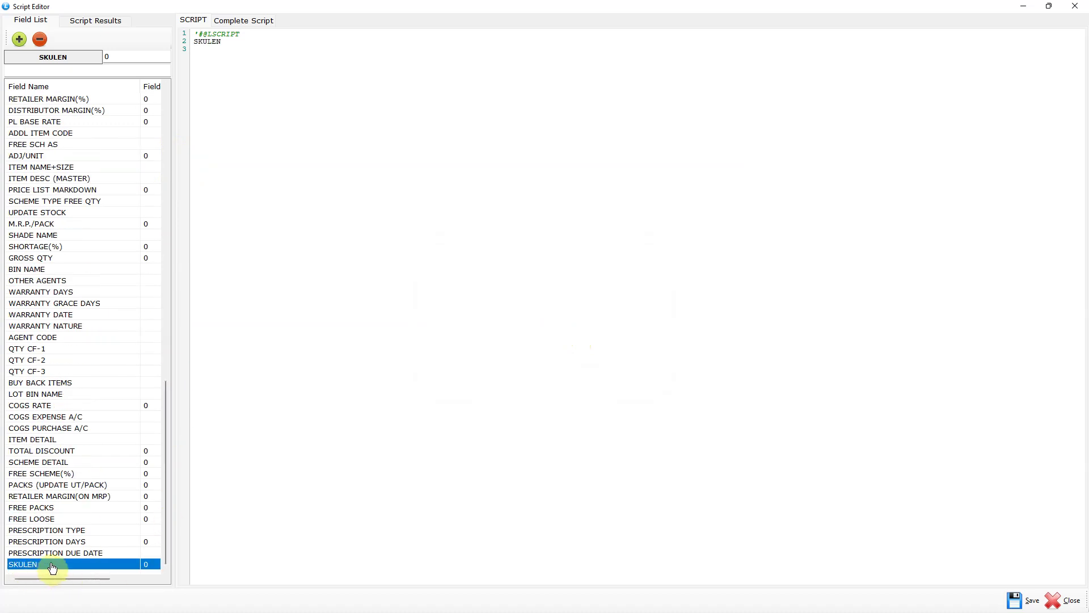
{"action": "left_click", "coordinate": [227, 43]}
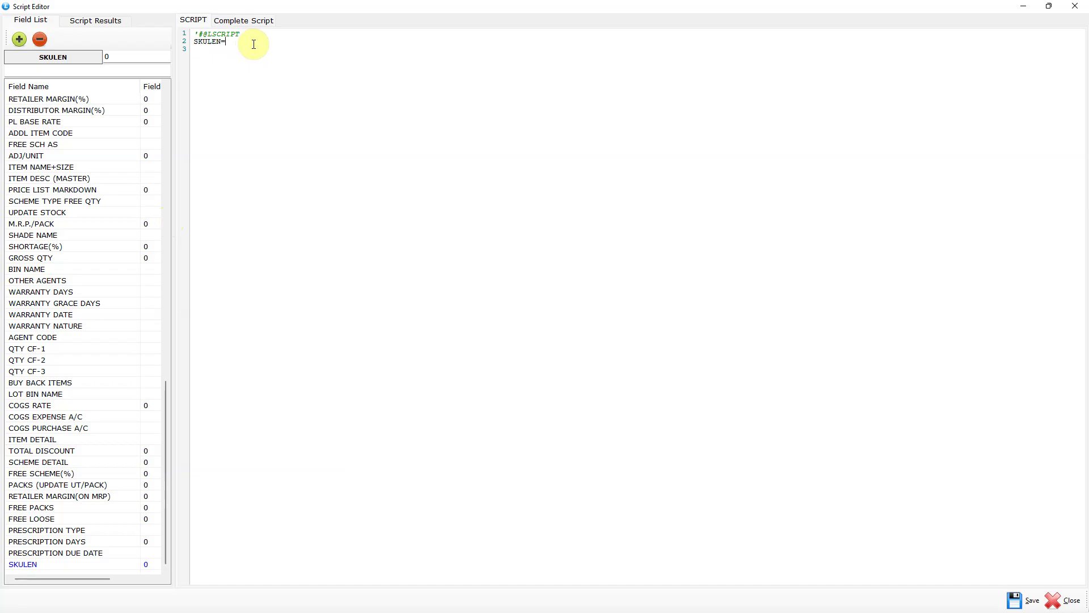
{"action": "type", "text": "= LEN("}
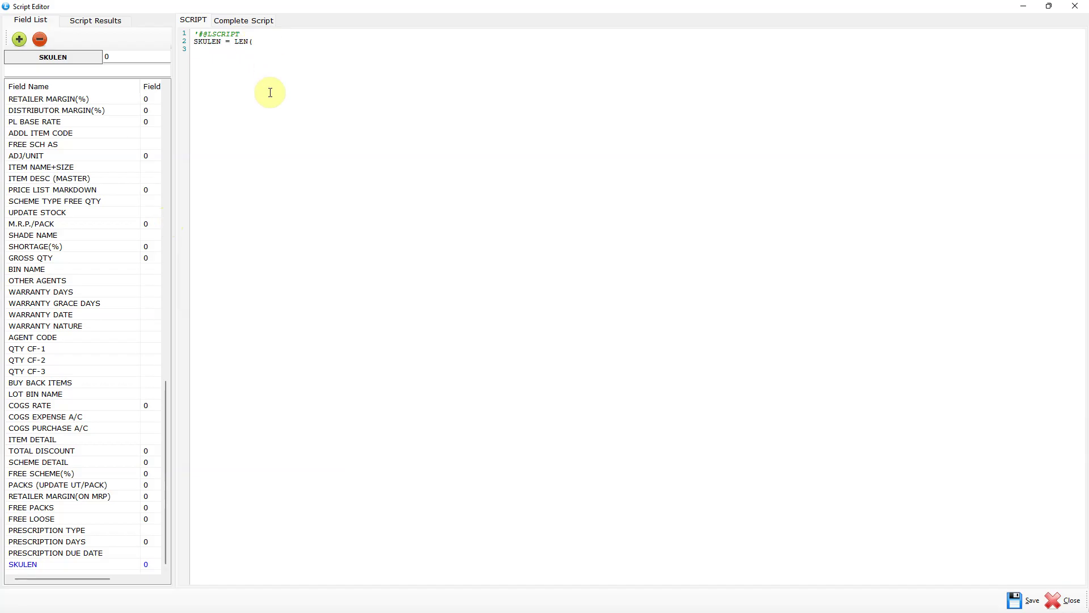
{"action": "left_click_drag", "start_coordinate": [167, 404], "coordinate": [169, 102]}
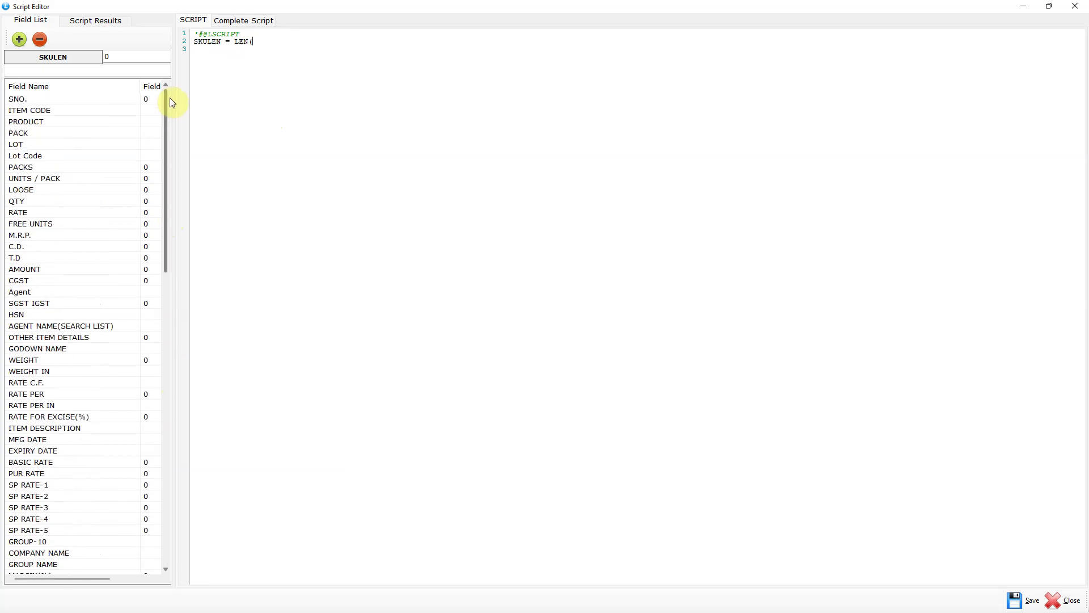
{"action": "left_click", "coordinate": [105, 111]}
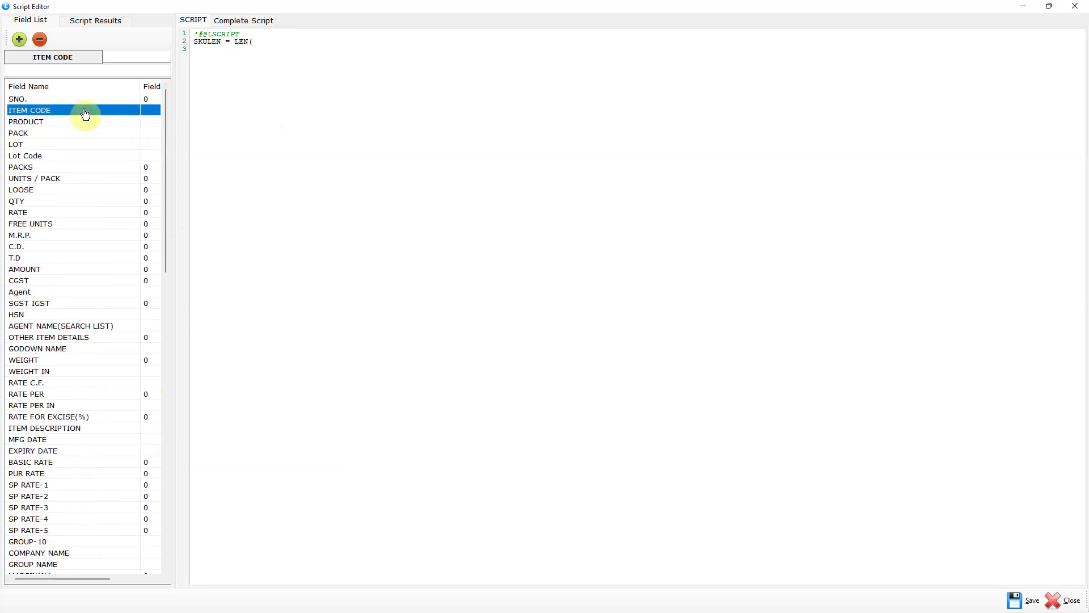
{"action": "double_click", "coordinate": [85, 111]}
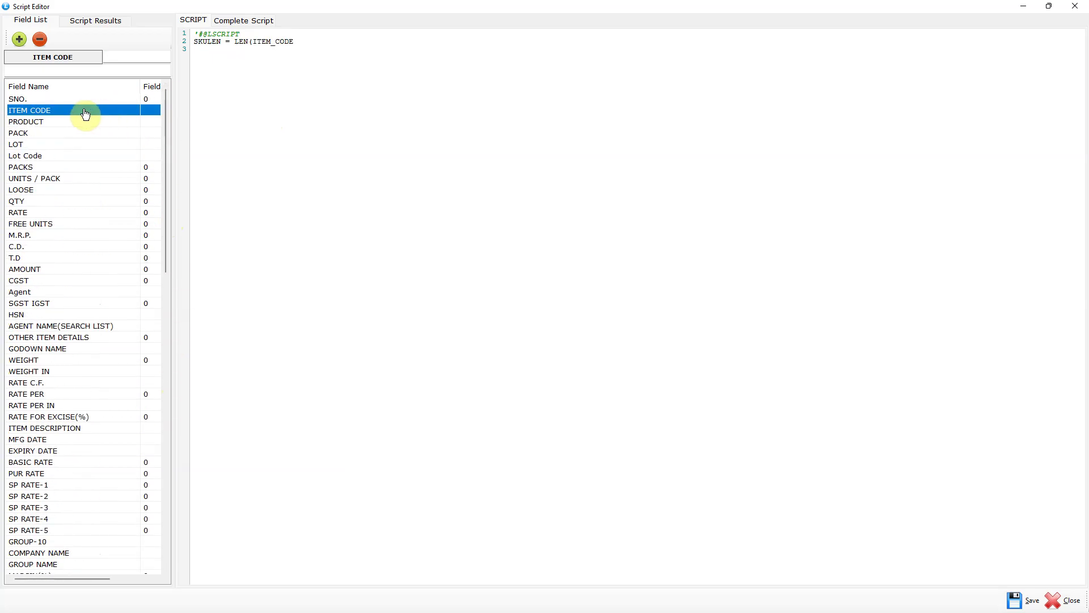
{"action": "left_click", "coordinate": [297, 49]}
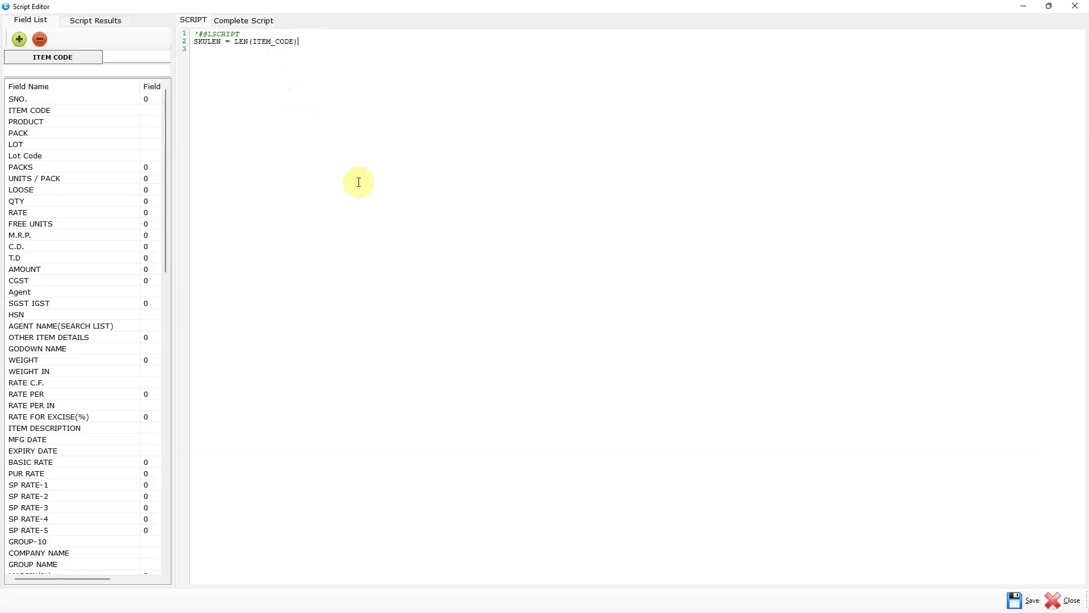
{"action": "left_click", "coordinate": [1026, 600]}
{"action": "left_click", "coordinate": [553, 355]}
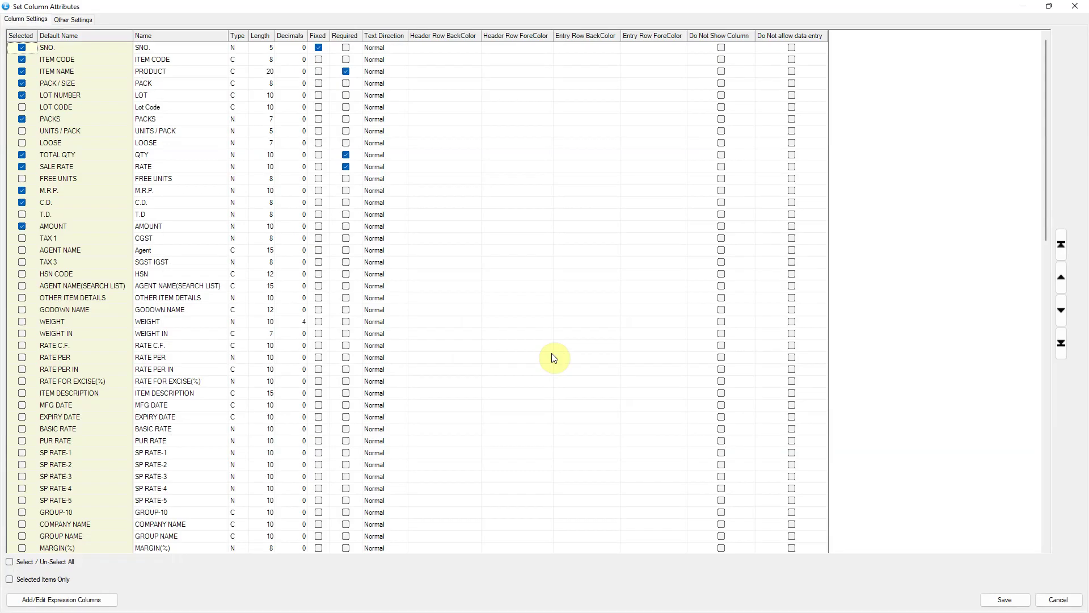
Include the SKULEN column in the sale bill grid and save the column configuration.
{"action": "scroll", "coordinate": [554, 357], "scroll_direction": "down", "scroll_amount": 20}
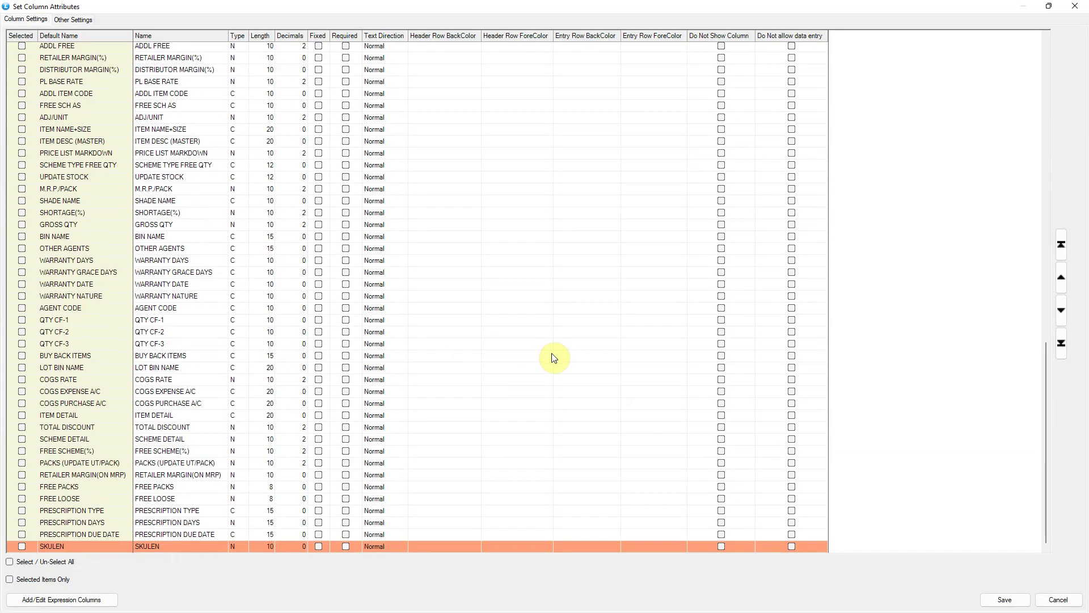
{"action": "left_click", "coordinate": [21, 546]}
{"action": "key", "text": "Escape"}
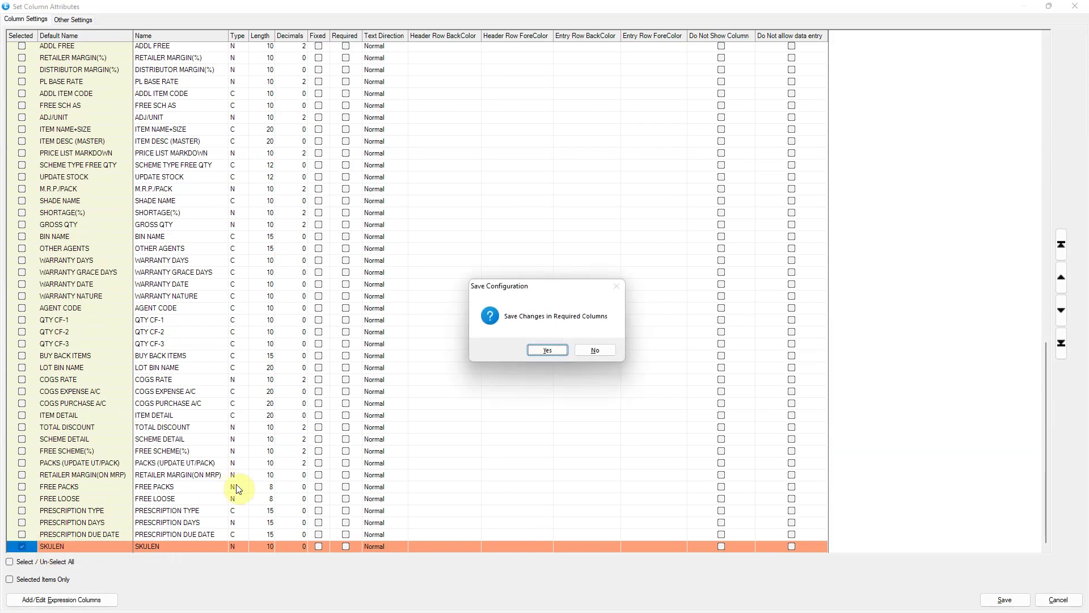
{"action": "left_click", "coordinate": [546, 351]}
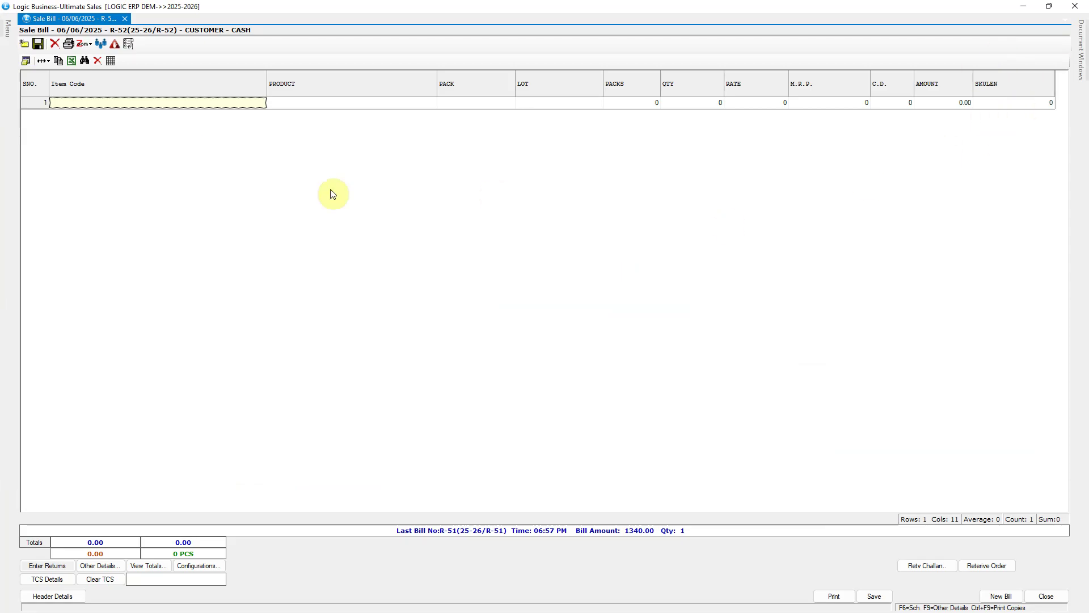
Add item Q565 with 1 pack to the first bill row and check its SKULEN value.
{"action": "type", "text": "Q565"}
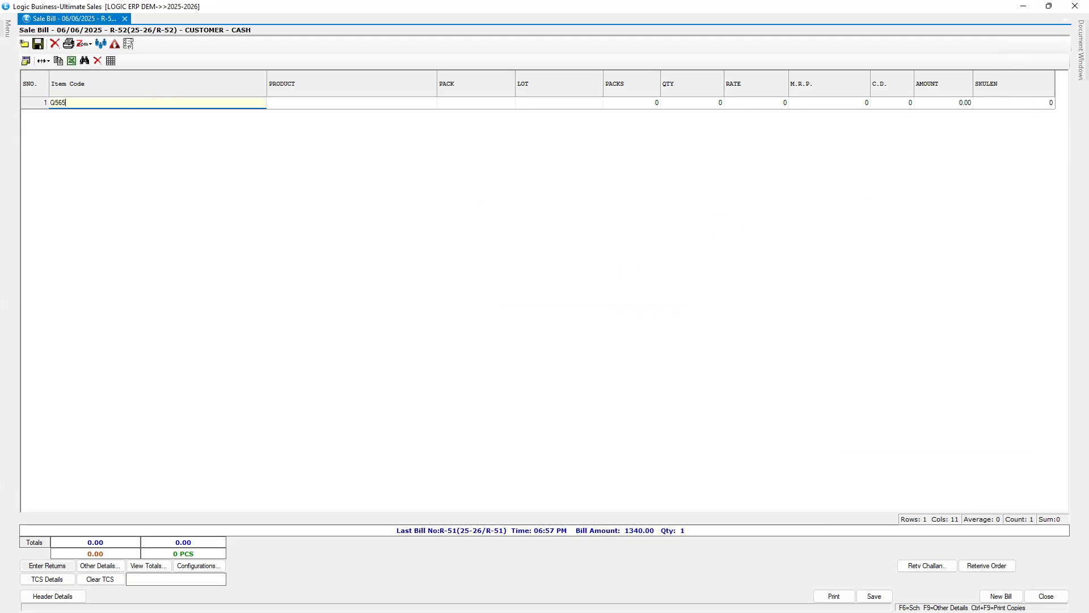
{"action": "key", "text": "Return"}
{"action": "key", "text": "Return"}
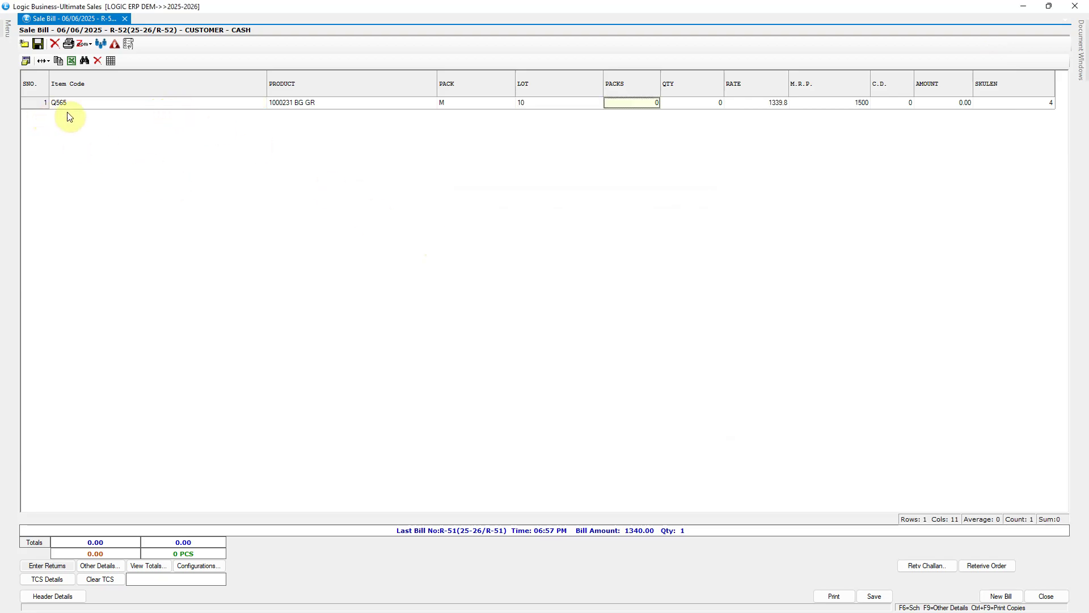
{"action": "left_click", "coordinate": [1037, 105]}
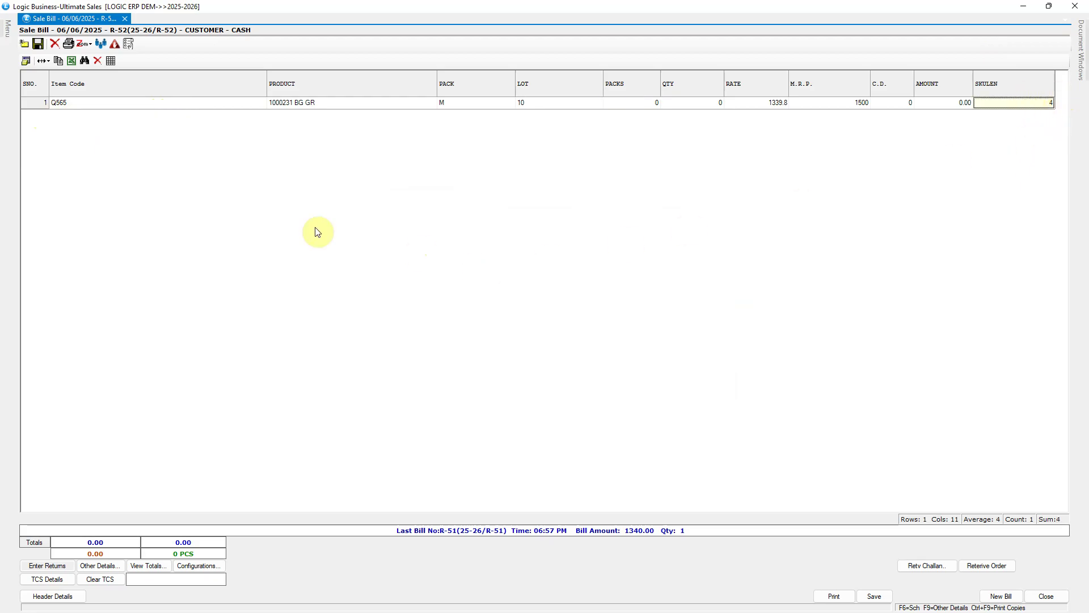
{"action": "left_click", "coordinate": [81, 104]}
{"action": "key", "text": "Return"}
{"action": "key", "text": "Return"}
{"action": "key", "text": "Return"}
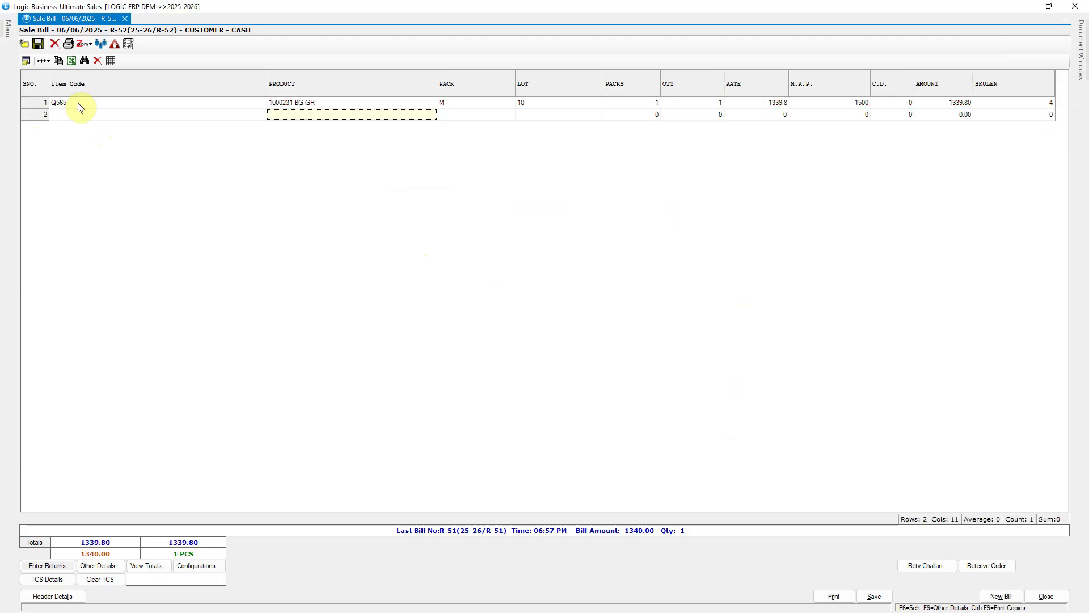
Add item ARR260 with 1 pack to the second bill row and check its SKULEN value.
{"action": "key", "text": "Return"}
{"action": "key", "text": "Return"}
{"action": "key", "text": "Return"}
{"action": "key", "text": "Return"}
{"action": "key", "text": "Return"}
{"action": "key", "text": "Return"}
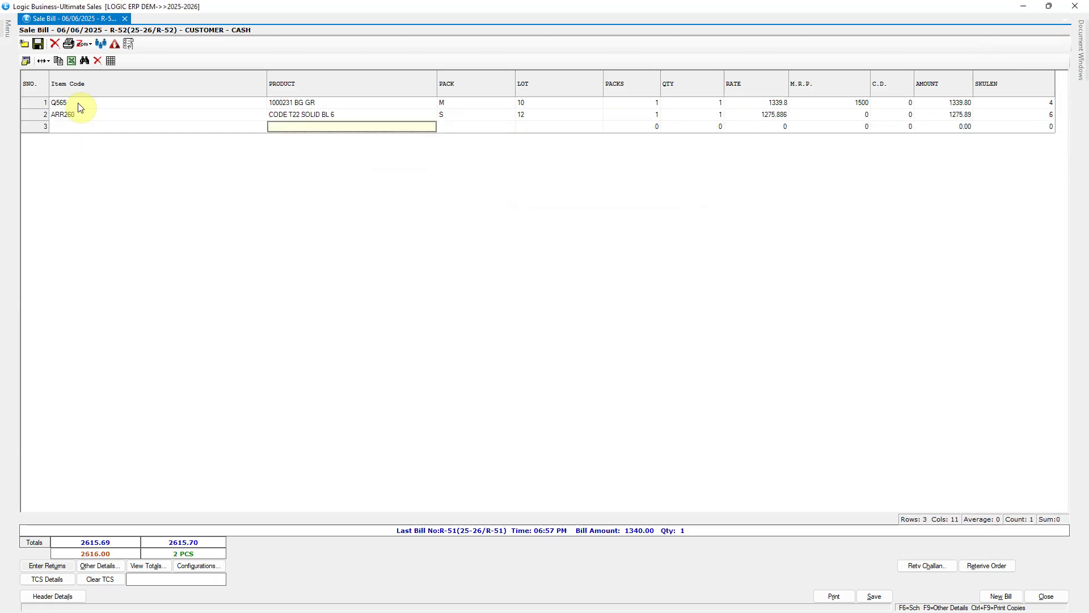
{"action": "left_click", "coordinate": [73, 115]}
{"action": "left_click", "coordinate": [1049, 116]}
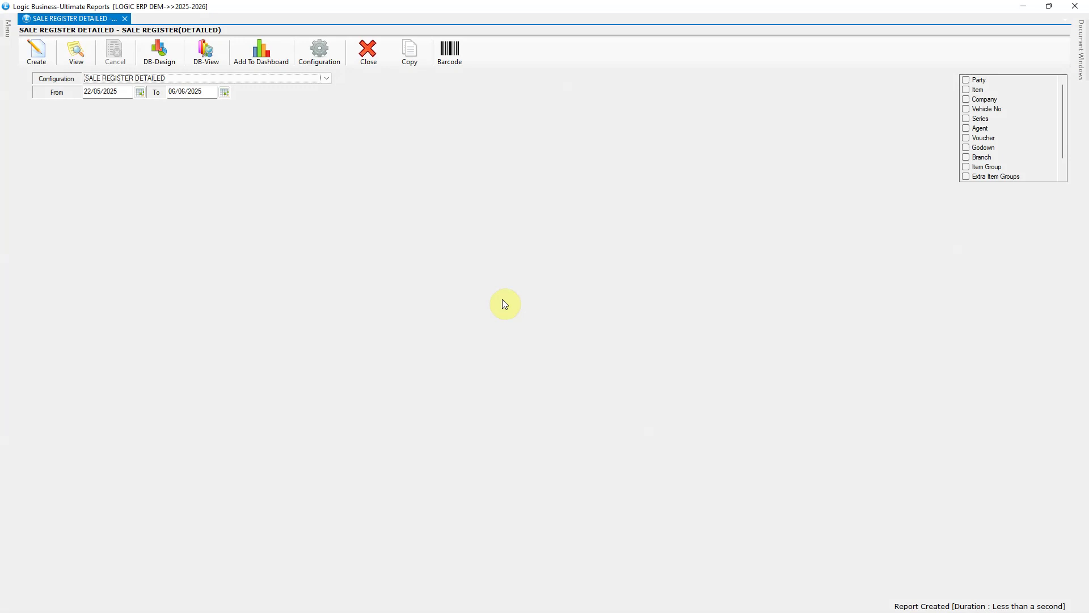
Create the sale register report for 22/05/2025 to 06/06/2025 with the SALE REGISTER DETAILED configuration.
{"action": "left_click", "coordinate": [242, 78]}
{"action": "left_click", "coordinate": [243, 77]}
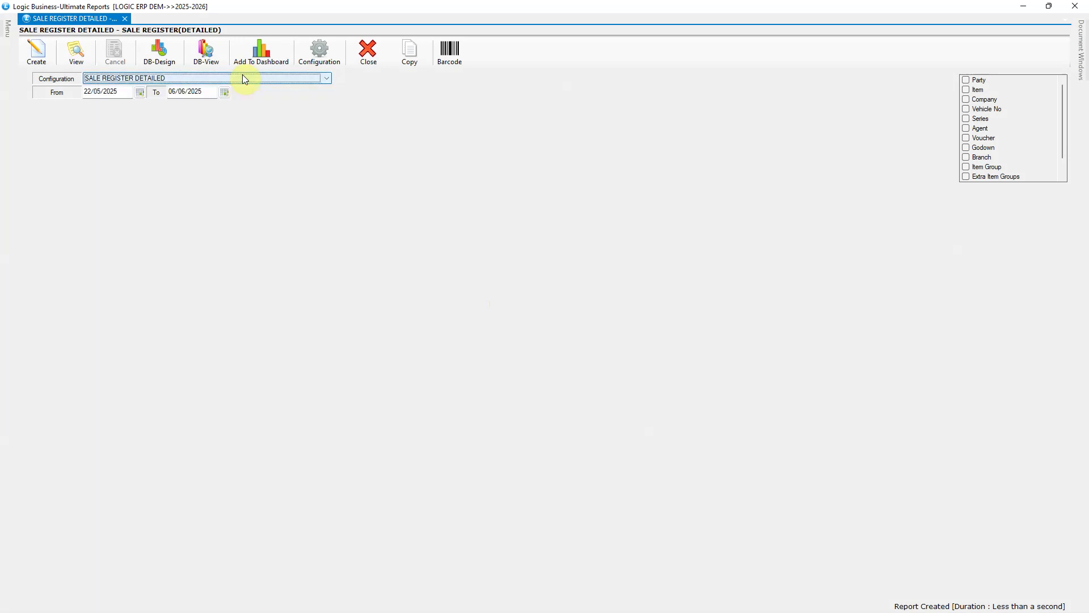
{"action": "left_click", "coordinate": [37, 51]}
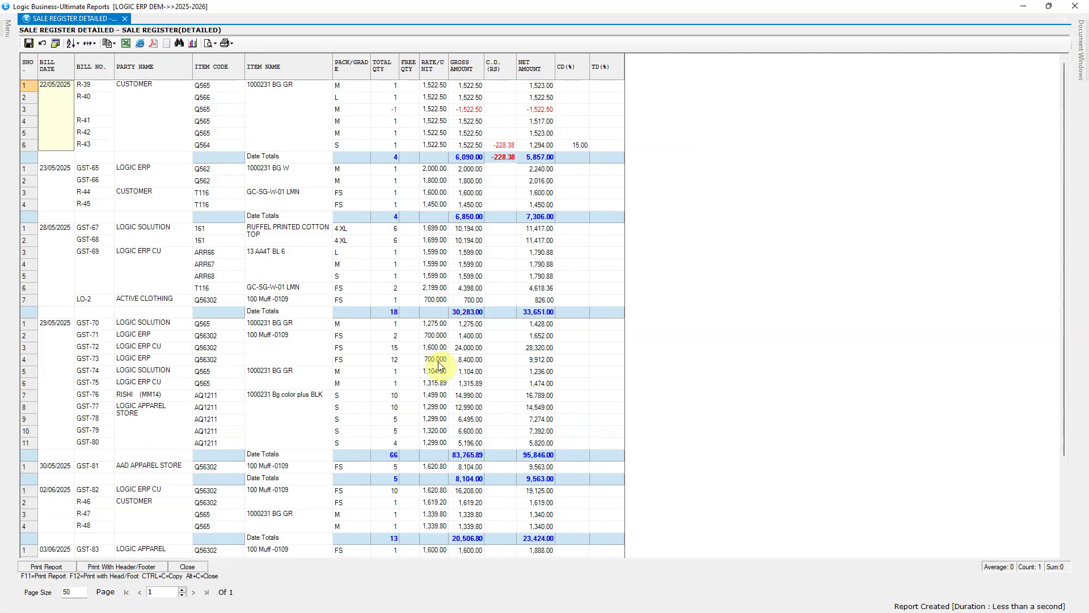
Set the report's script window to VB Script (For Fast Performance) and save the column attributes.
{"action": "left_click", "coordinate": [55, 43]}
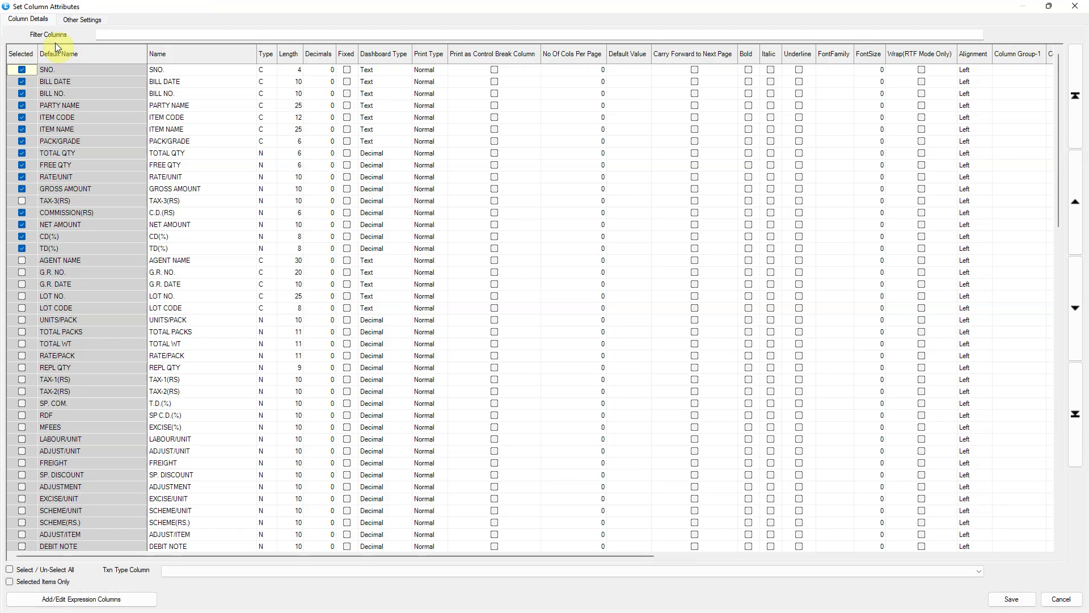
{"action": "left_click", "coordinate": [91, 20]}
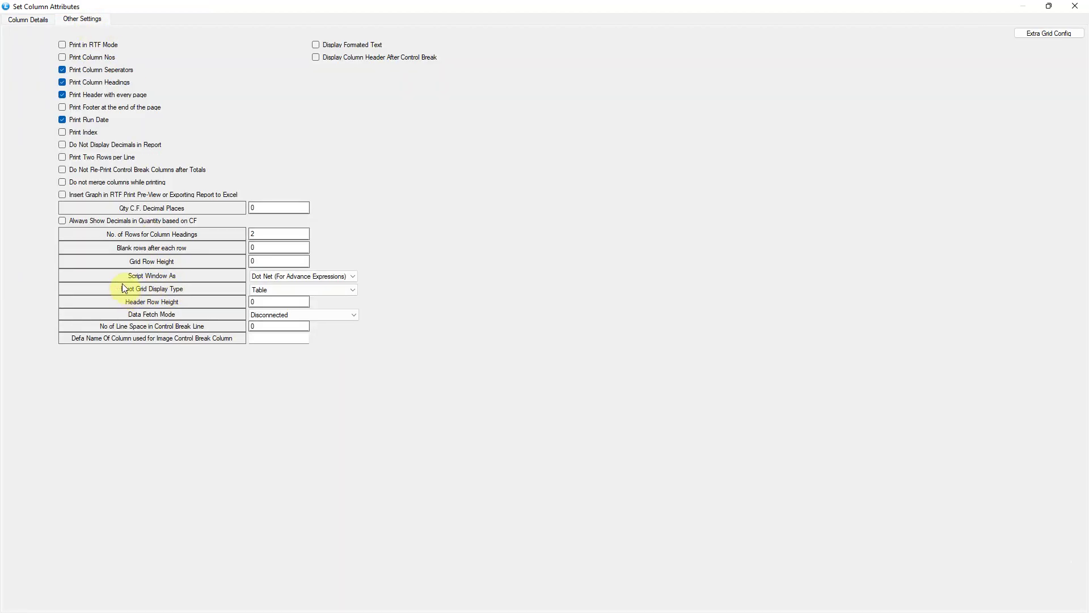
{"action": "left_click", "coordinate": [355, 277]}
{"action": "left_click", "coordinate": [355, 295]}
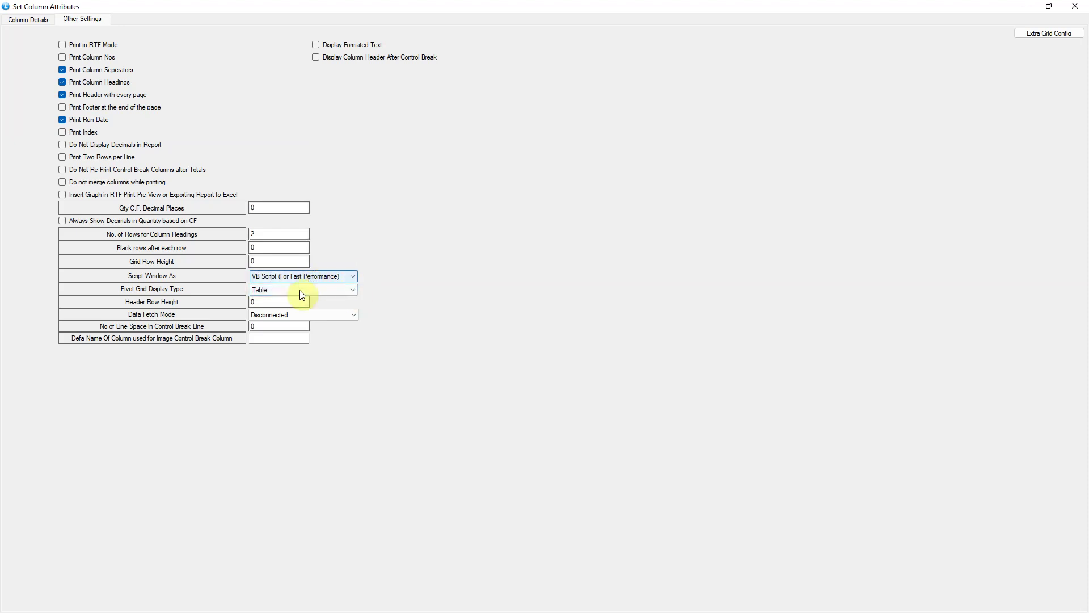
{"action": "left_click", "coordinate": [33, 20]}
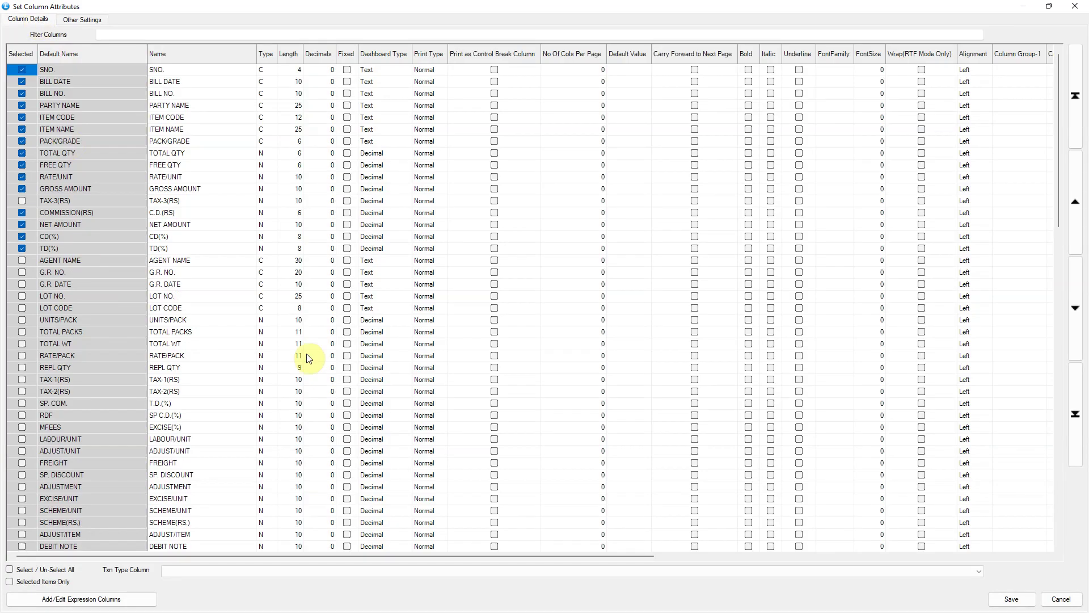
{"action": "key", "text": "Escape"}
{"action": "left_click", "coordinate": [548, 349]}
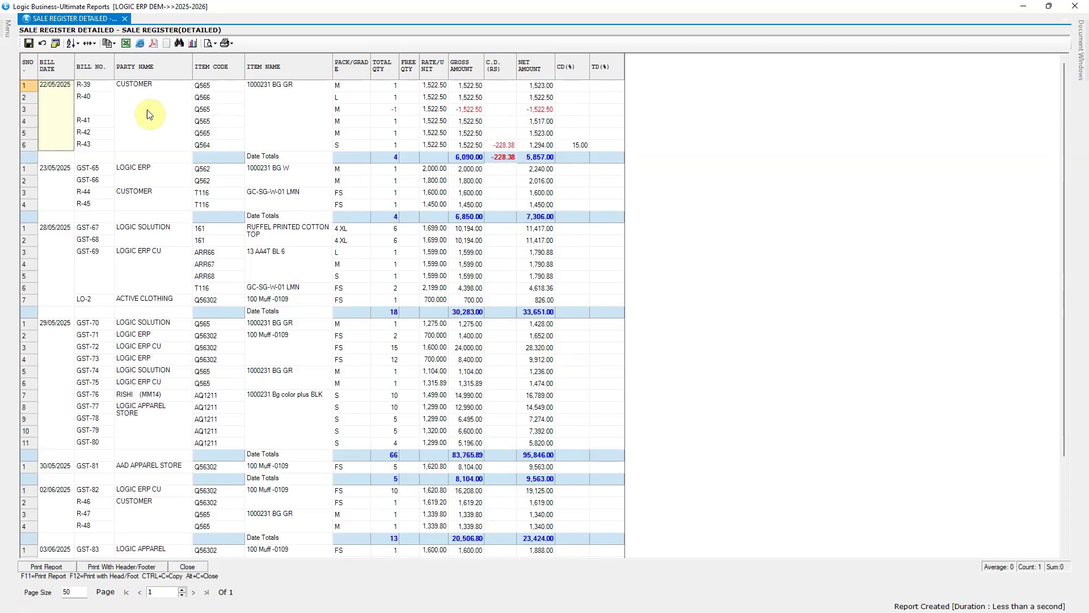
Add a new Numeric expression named SKULEN to the sale register report's expression columns.
{"action": "left_click", "coordinate": [57, 44]}
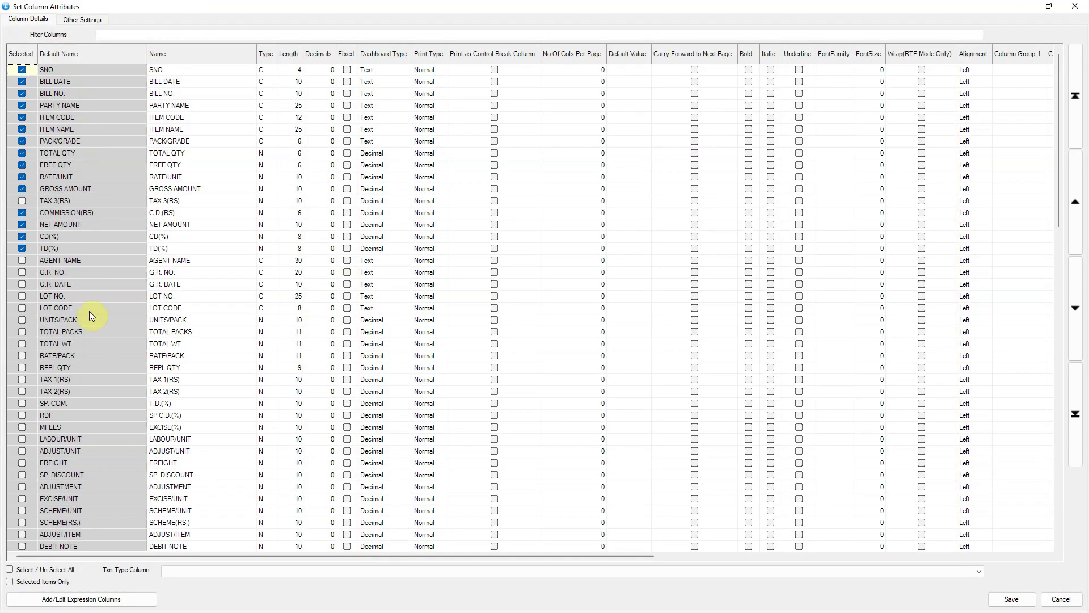
{"action": "left_click", "coordinate": [78, 602]}
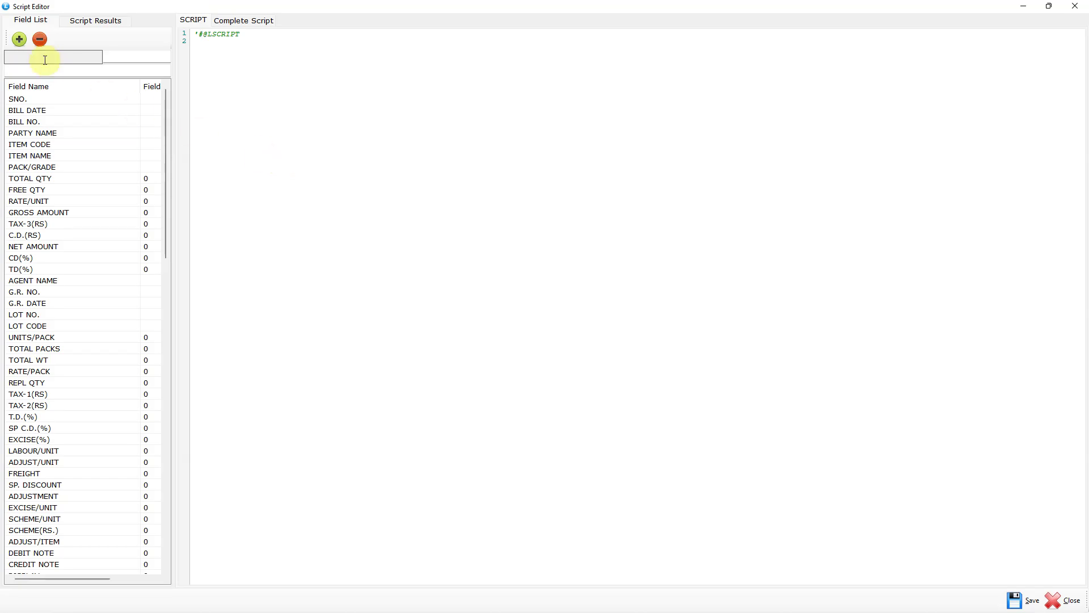
{"action": "left_click", "coordinate": [19, 40]}
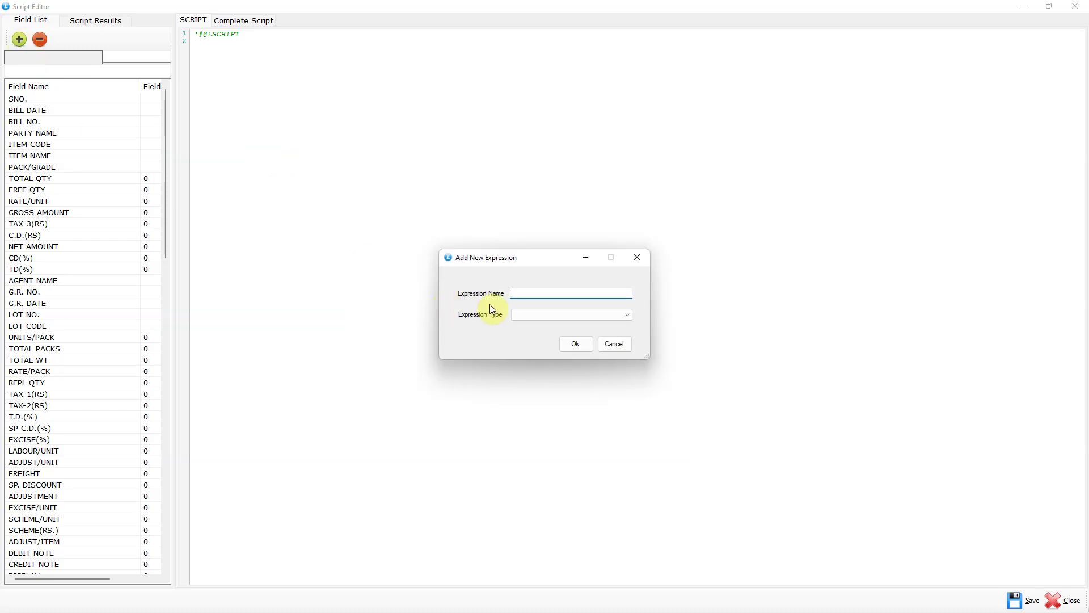
{"action": "type", "text": "SKULEN"}
{"action": "key", "text": "Tab"}
{"action": "left_click", "coordinate": [549, 316]}
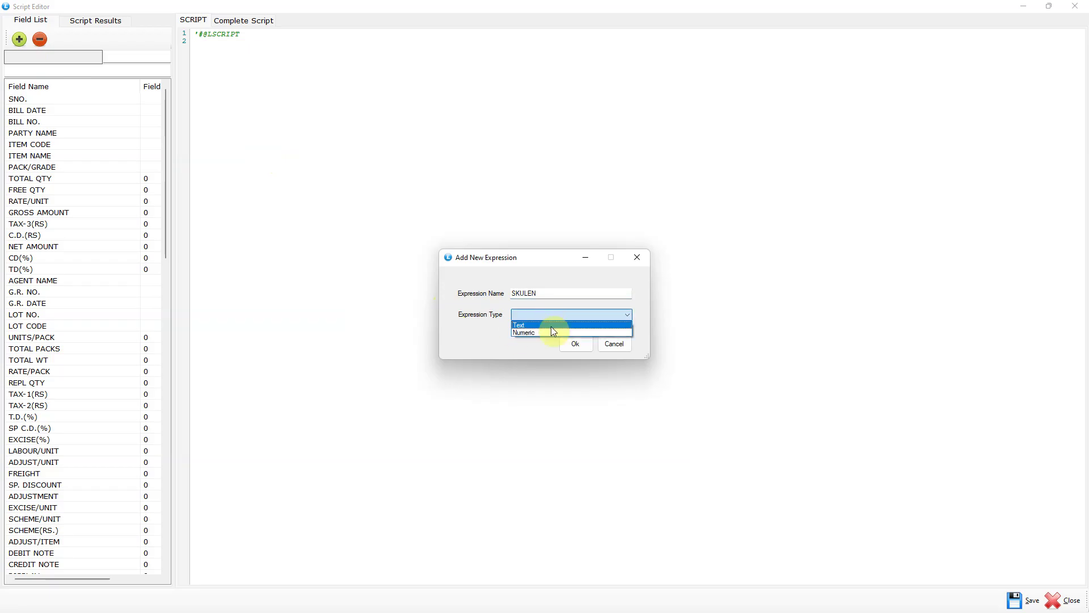
{"action": "left_click", "coordinate": [553, 333]}
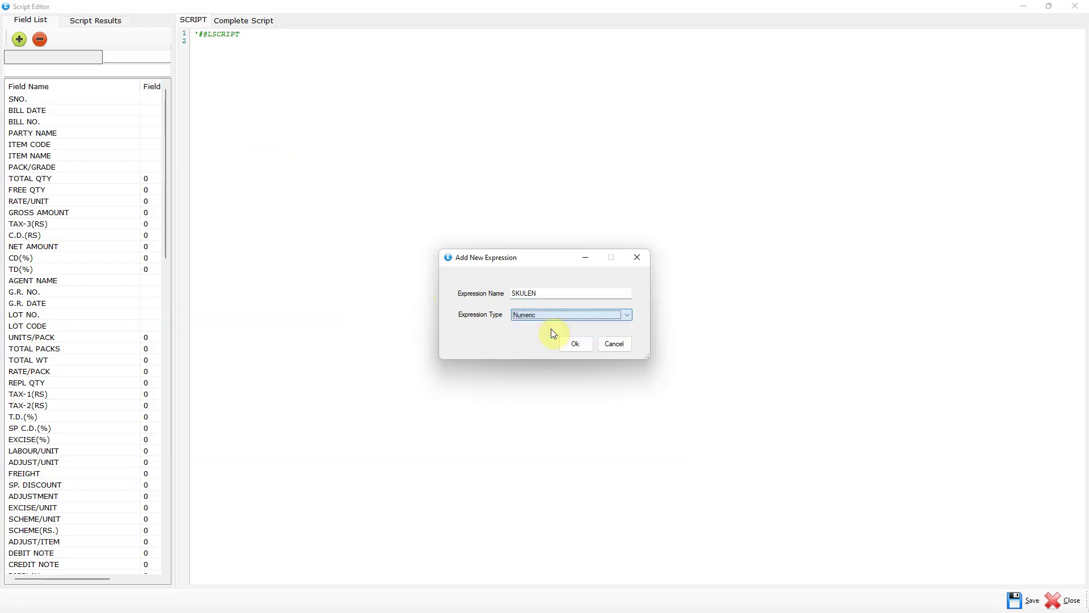
{"action": "left_click", "coordinate": [587, 344]}
Write the script line SKULEN = LEN(ITEM_CODE) using the field list, then save the script and exit the editor.
{"action": "scroll", "coordinate": [165, 248], "scroll_direction": "down", "scroll_amount": 4}
{"action": "scroll", "coordinate": [165, 248], "scroll_direction": "down", "scroll_amount": 10}
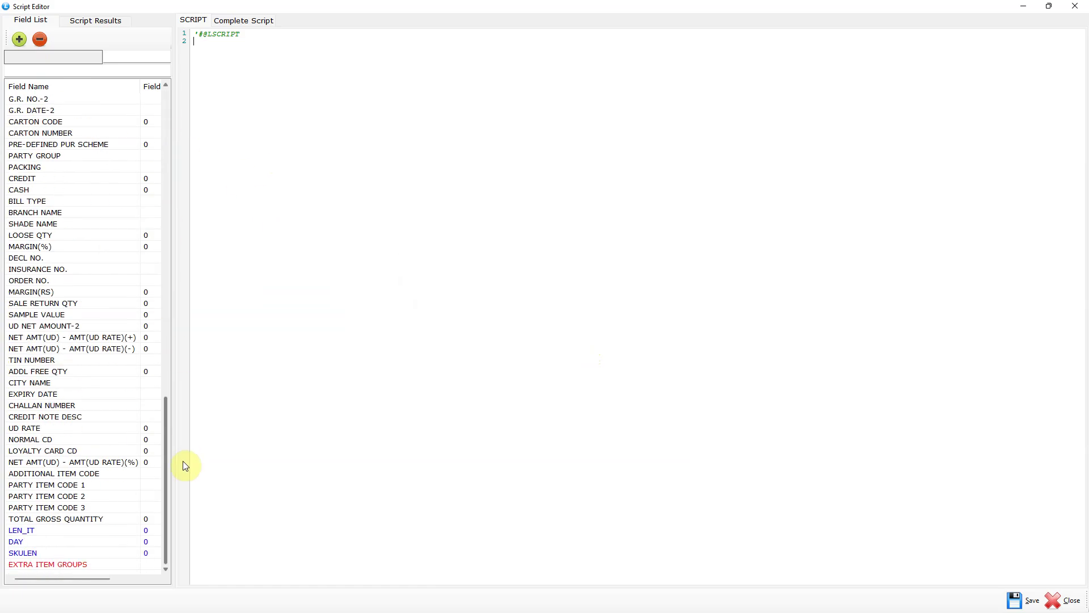
{"action": "double_click", "coordinate": [55, 554]}
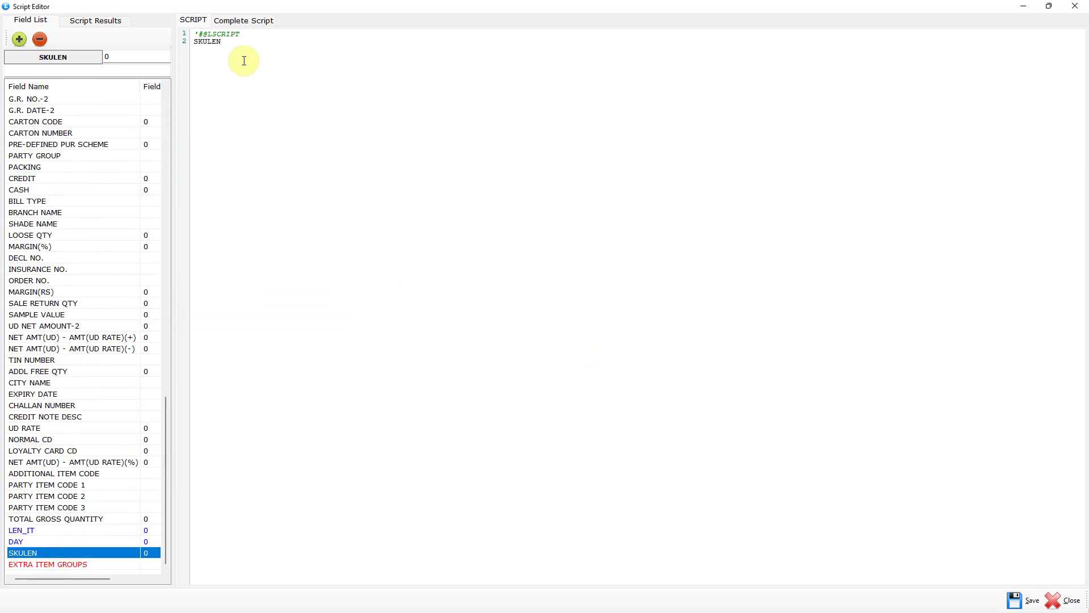
{"action": "left_click", "coordinate": [248, 42]}
{"action": "type", "text": "="}
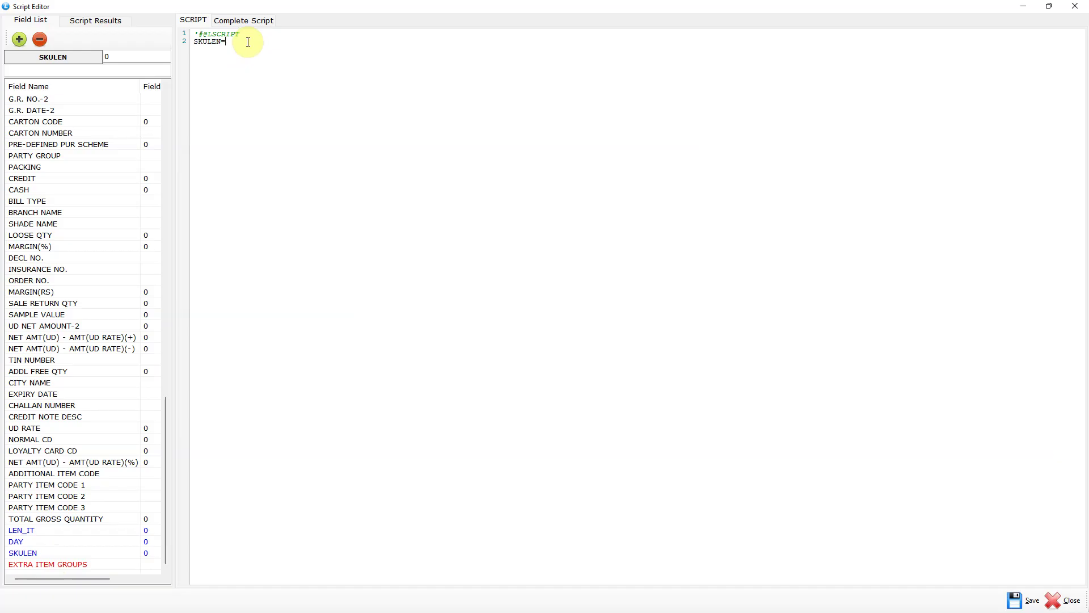
{"action": "type", "text": "LEN("}
{"action": "left_click_drag", "start_coordinate": [165, 405], "coordinate": [185, 75]}
{"action": "double_click", "coordinate": [93, 146]}
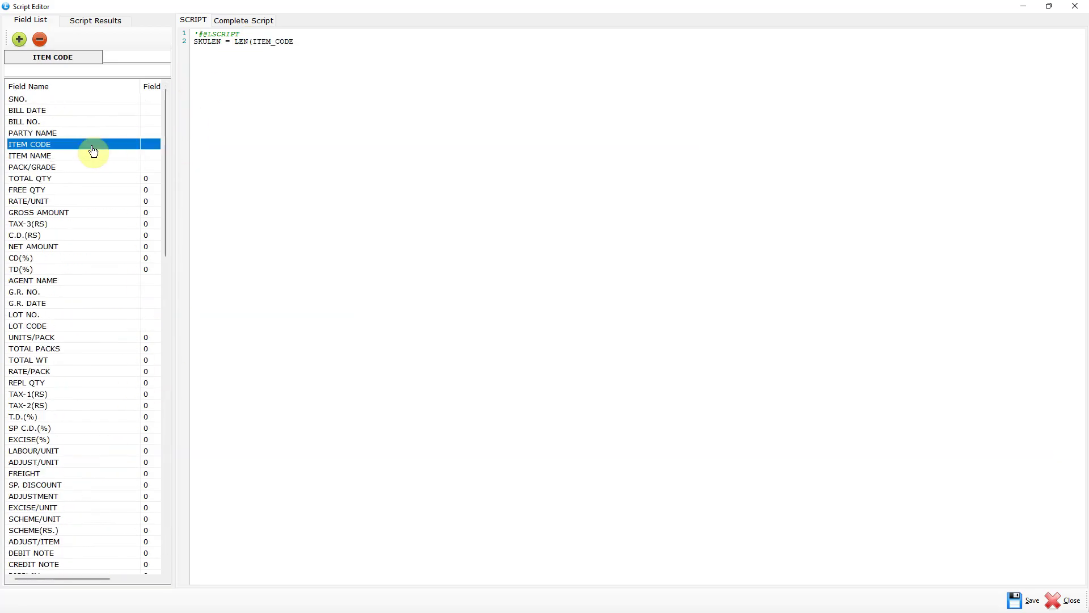
{"action": "left_click", "coordinate": [317, 40]}
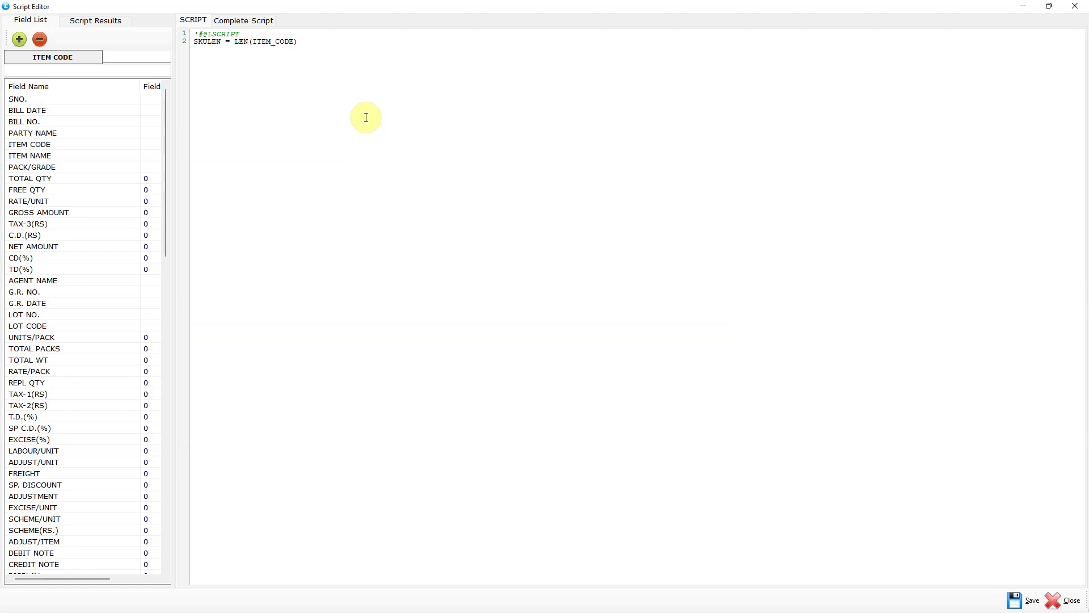
{"action": "key", "text": "alt+s"}
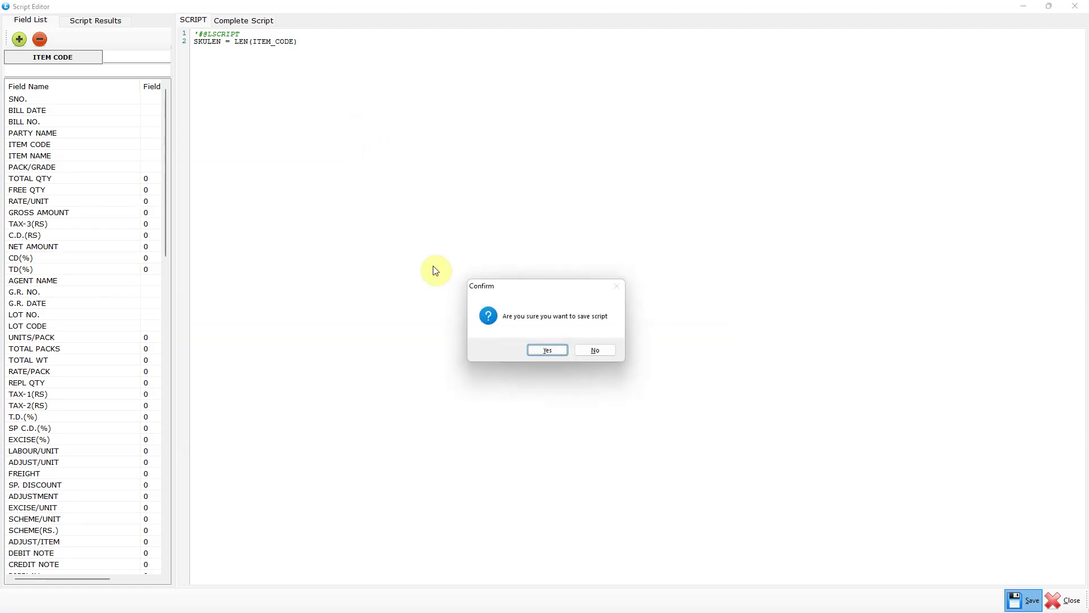
{"action": "left_click", "coordinate": [540, 349]}
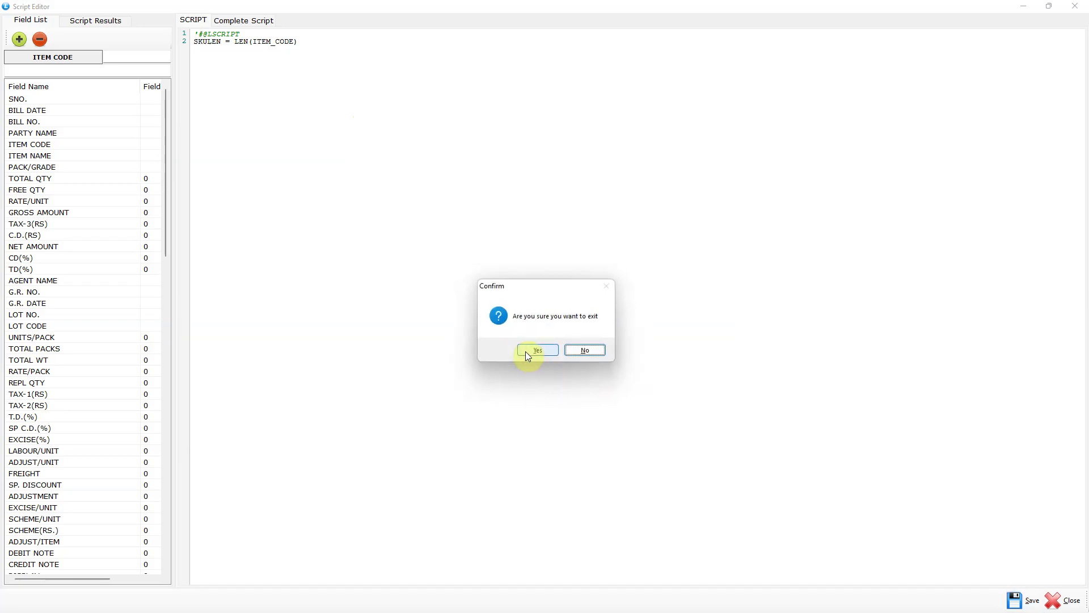
{"action": "key", "text": "y"}
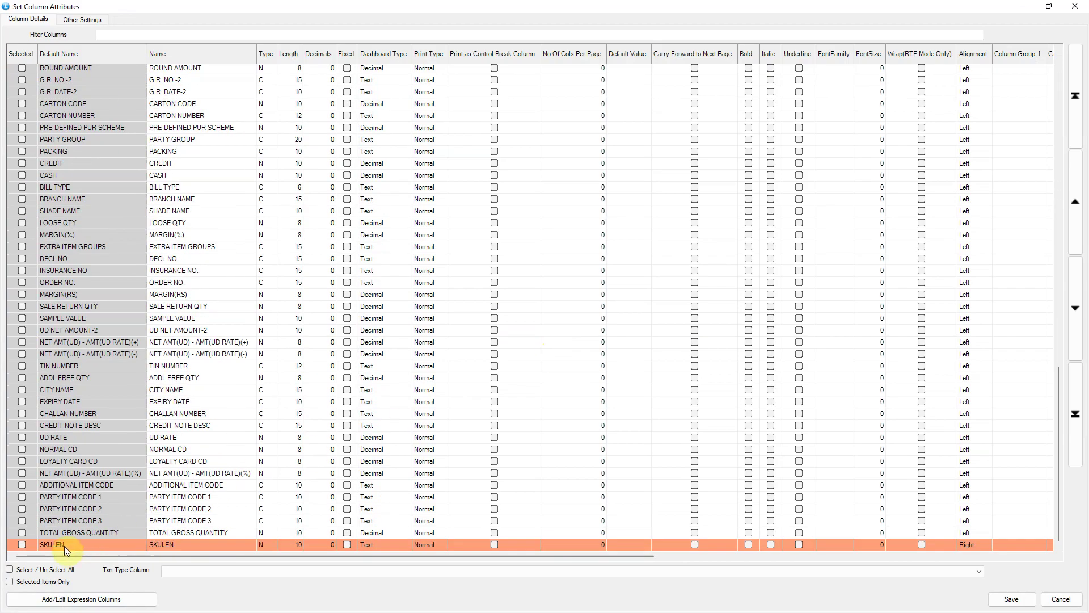
Include the SKULEN column in the report and save the column attributes.
{"action": "left_click", "coordinate": [63, 546]}
{"action": "left_click", "coordinate": [21, 545]}
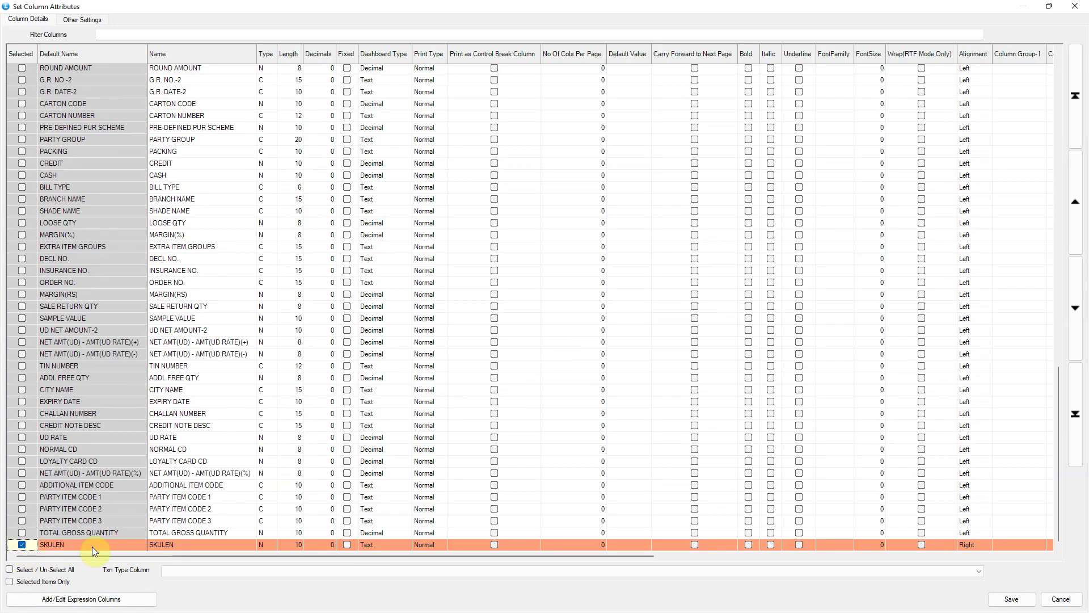
{"action": "key", "text": "alt+s"}
{"action": "key", "text": "Return"}
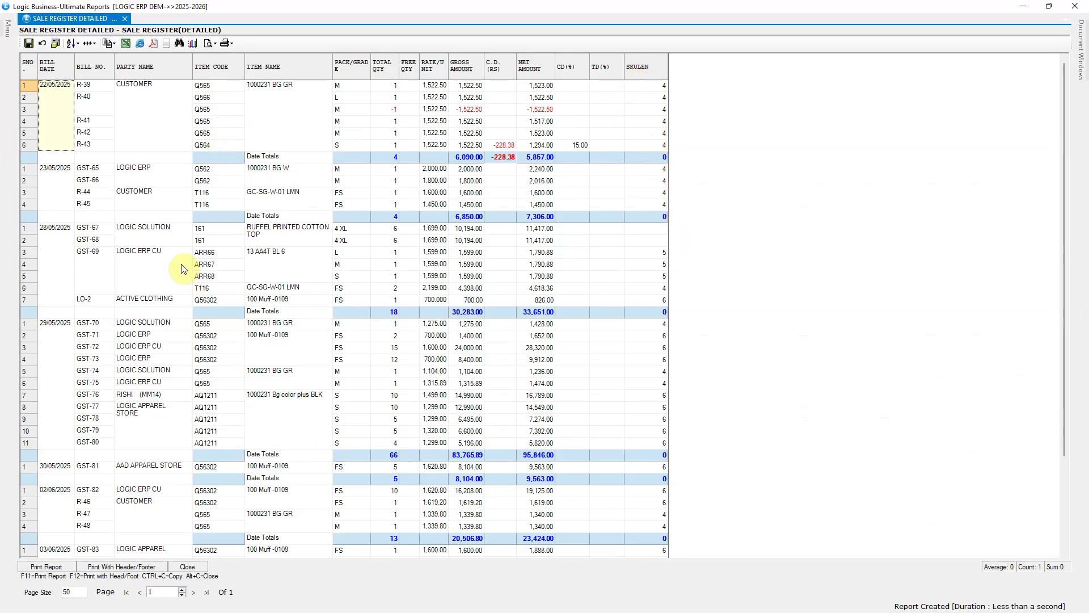
Compare the item code with its SKULEN value in the first row of bill GST-69, and look through the remaining rows.
{"action": "left_click", "coordinate": [221, 255]}
{"action": "left_click", "coordinate": [638, 254]}
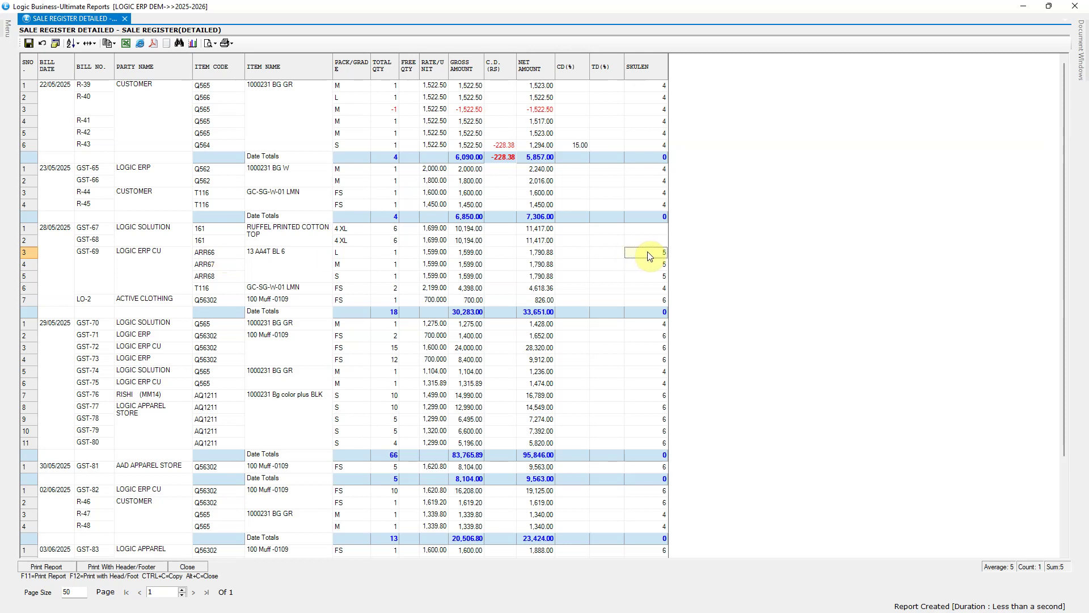
{"action": "scroll", "coordinate": [636, 377], "scroll_direction": "down", "scroll_amount": 3}
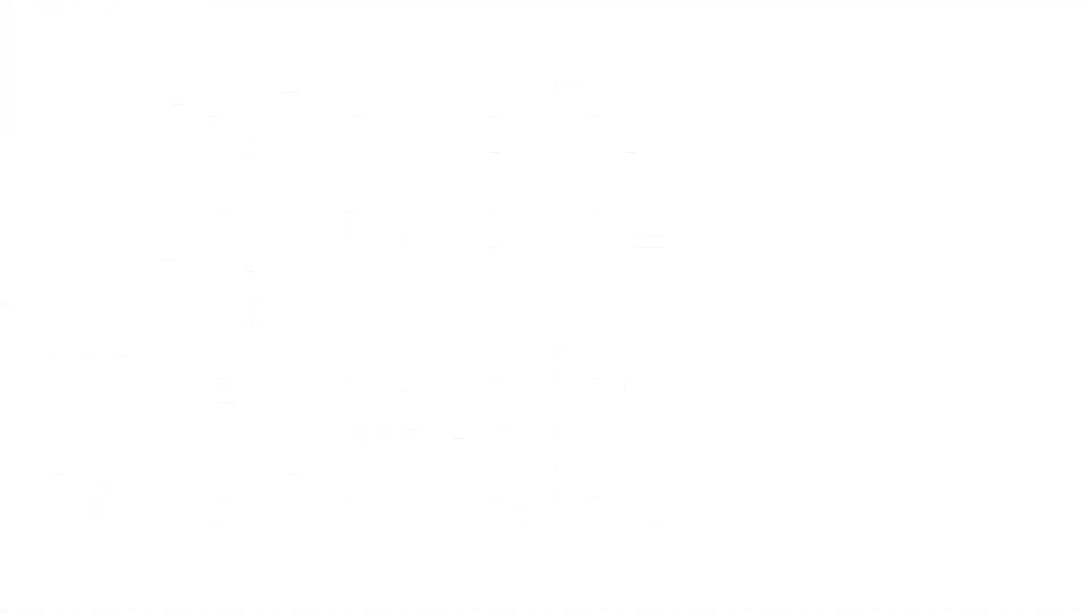